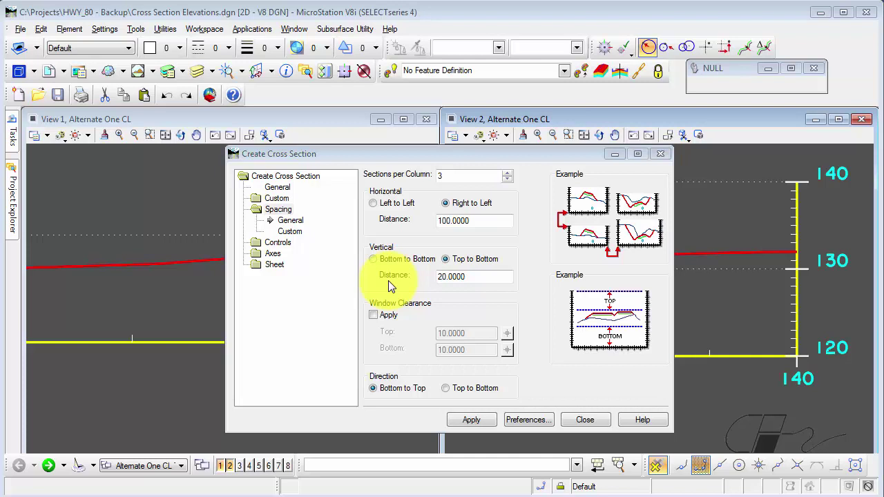
pyautogui.moveTo(437, 157); pyautogui.dragTo(455, 404)
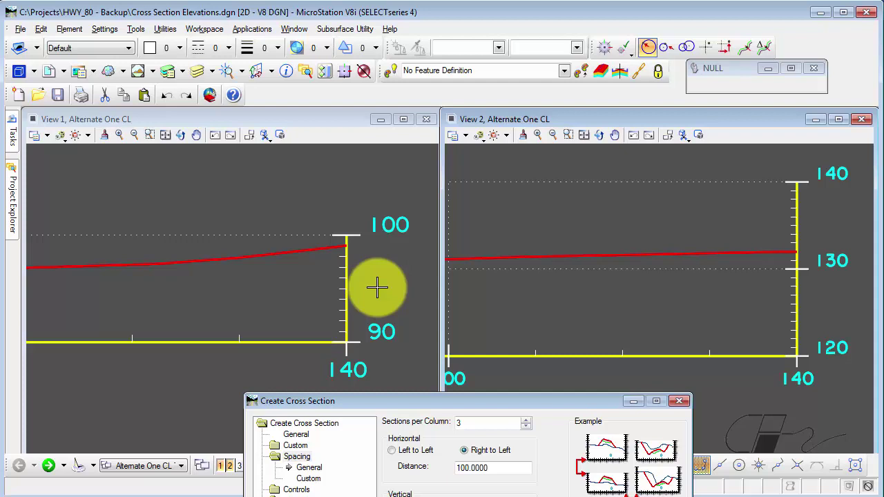
pyautogui.scroll(-3, 379, 281)
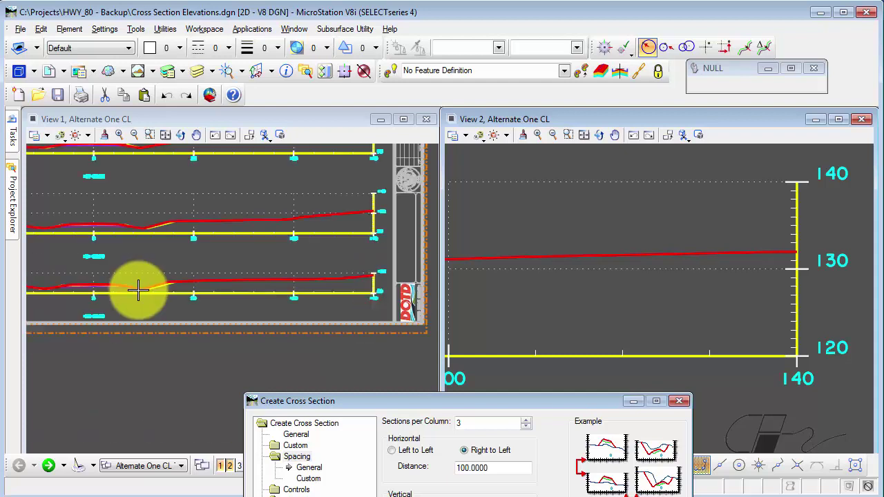
pyautogui.scroll(4, 134, 293)
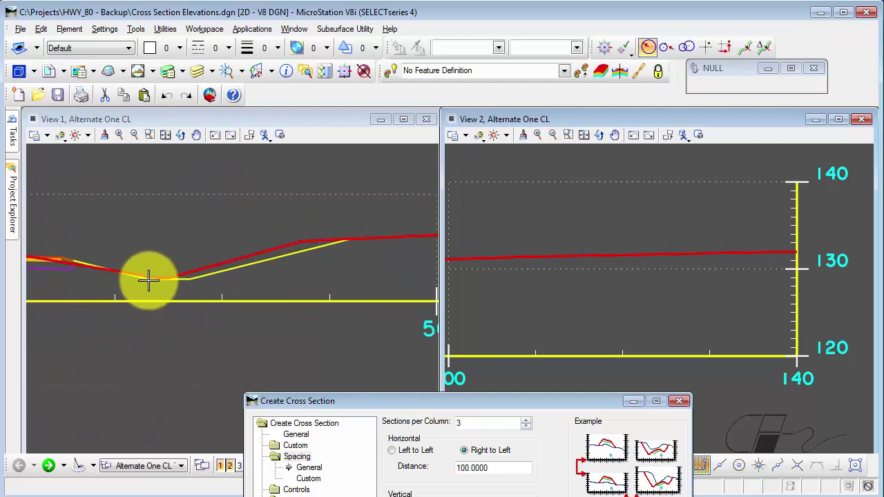
pyautogui.scroll(-2, 157, 280)
pyautogui.moveTo(291, 292); pyautogui.dragTo(123, 292, button='middle')
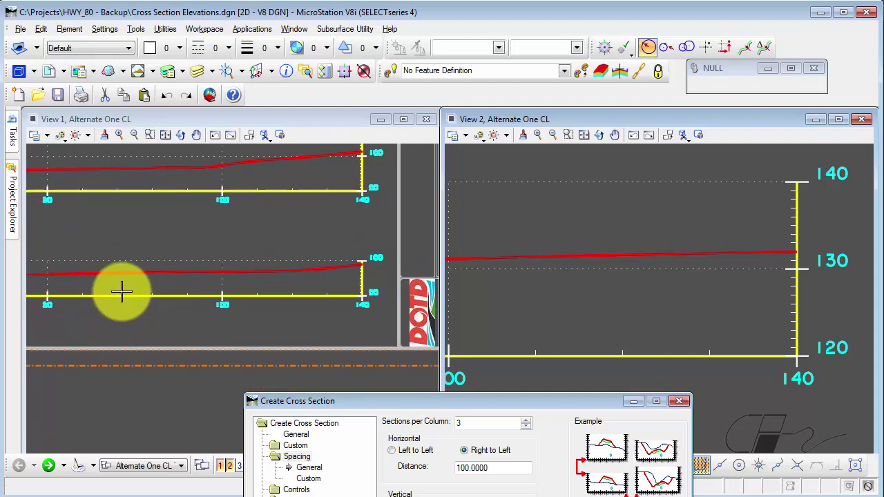
pyautogui.scroll(2, 355, 302)
pyautogui.moveTo(355, 304); pyautogui.dragTo(286, 345, button='middle')
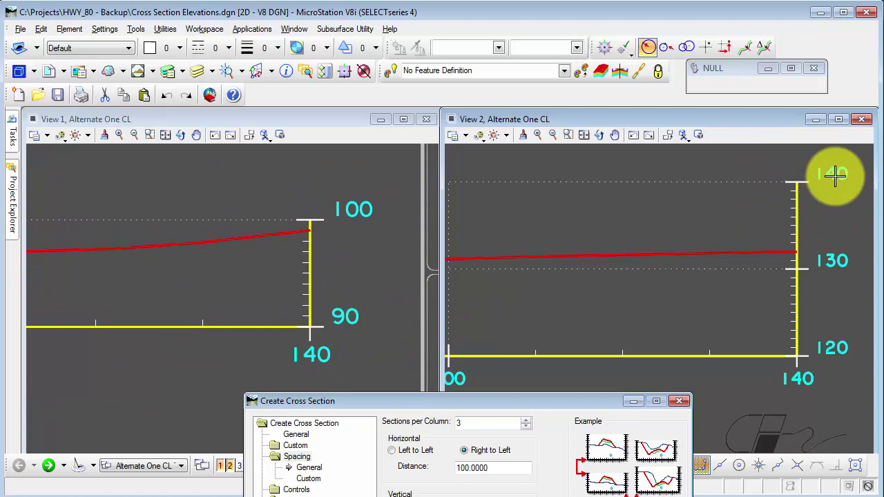
pyautogui.moveTo(537, 397); pyautogui.dragTo(542, 143)
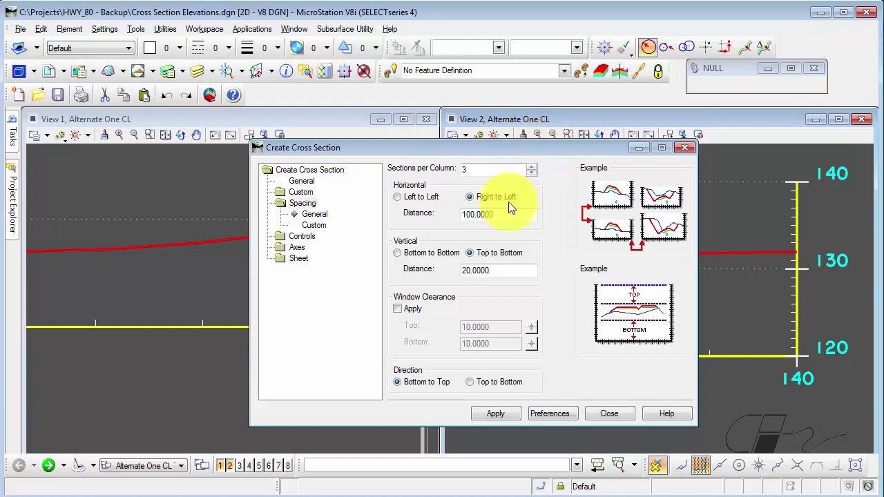
# Close the cross section settings and open Geometry.dgn from the recent files list.
pyautogui.click(611, 413)
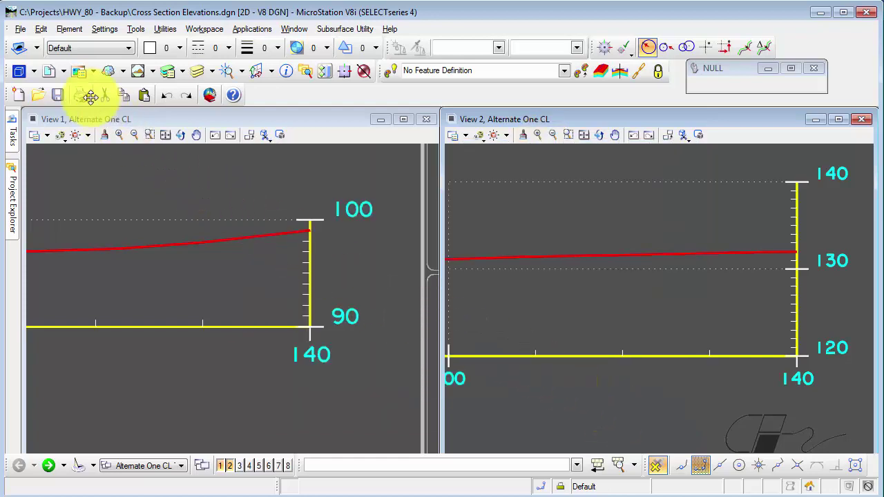
pyautogui.click(20, 29)
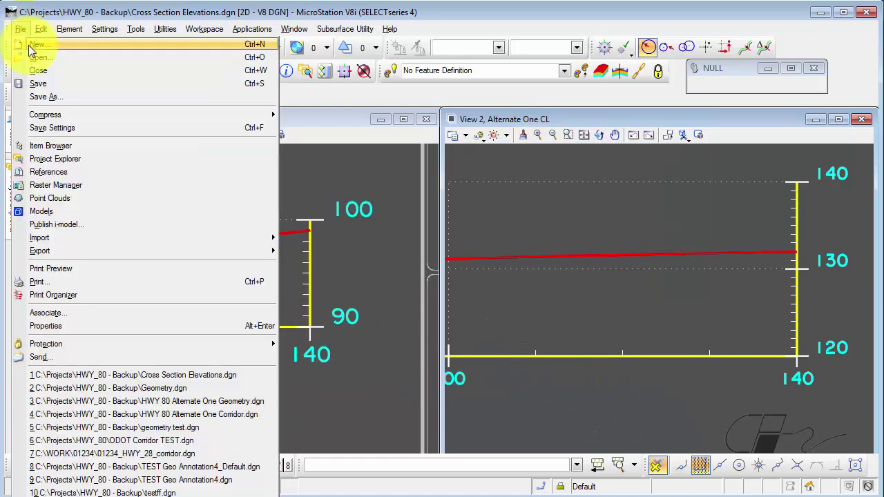
pyautogui.click(101, 390)
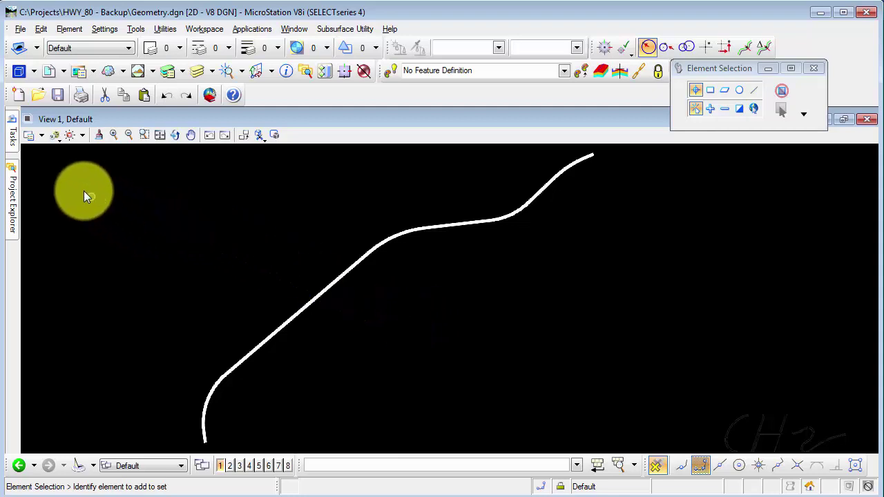
# Start Single Offset Entire Element with a fixed, mirrored offset of 100.
pyautogui.moveTo(12, 142)
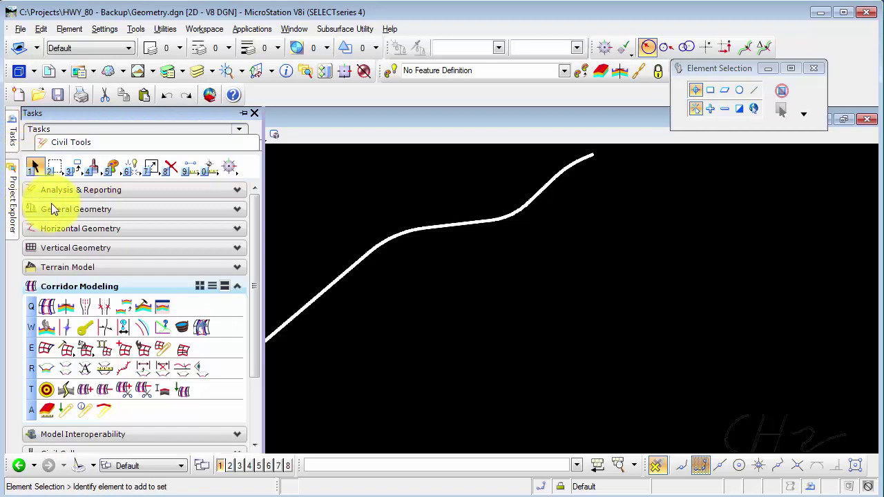
pyautogui.click(64, 231)
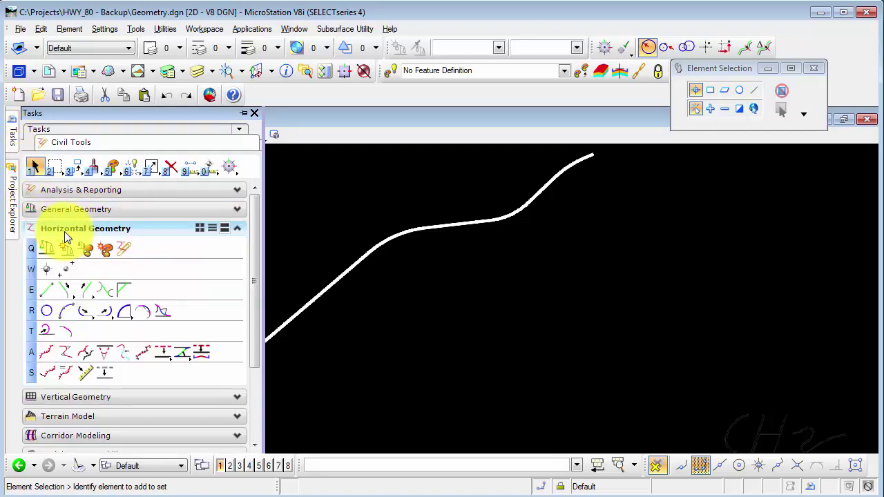
pyautogui.click(163, 354)
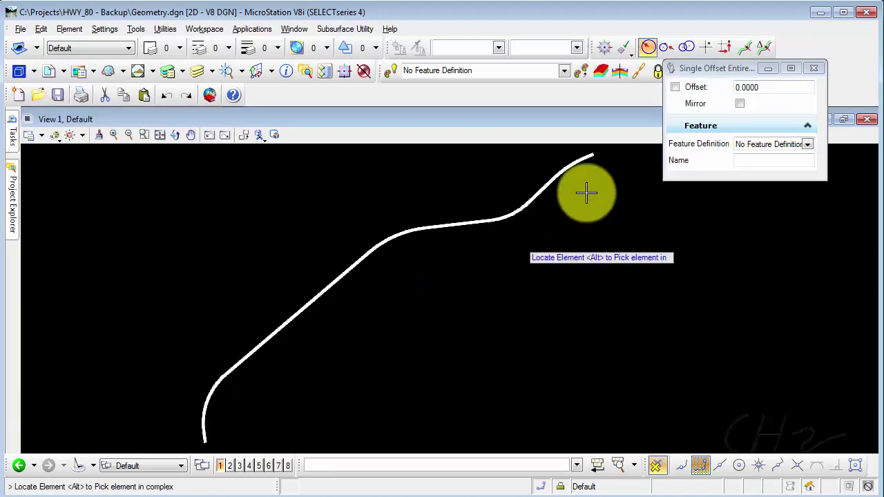
pyautogui.click(674, 87)
pyautogui.click(754, 88)
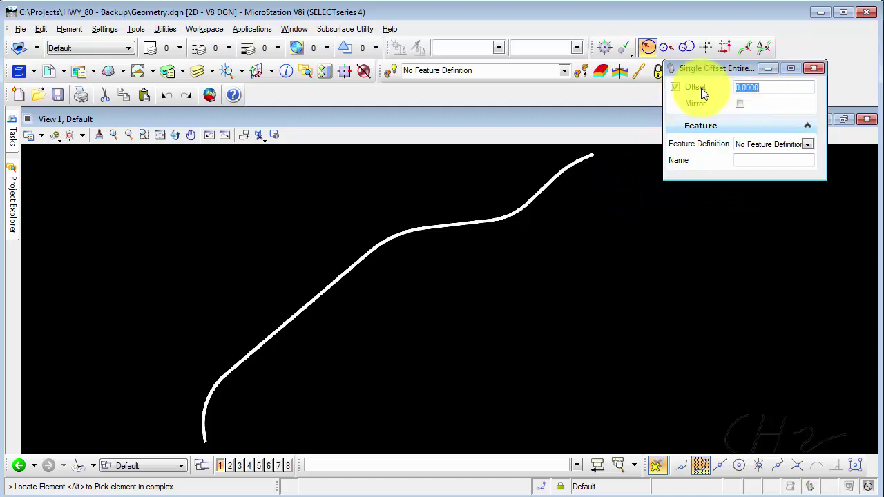
pyautogui.write('100')
pyautogui.press('Tab')
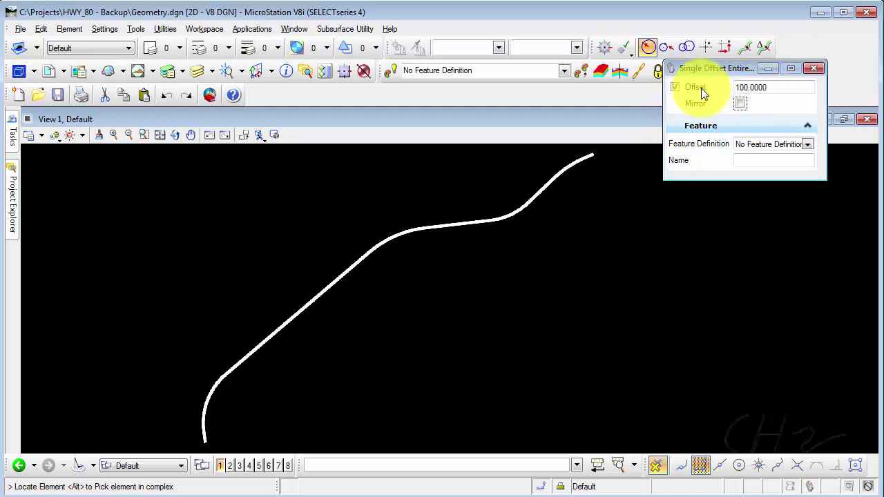
pyautogui.click(740, 104)
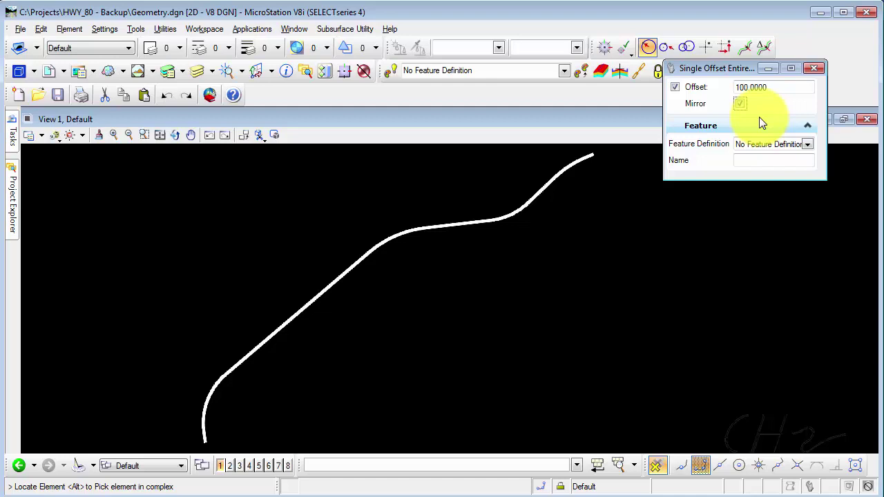
# Assign feature definition Working 1 and name the offset Low Offset.
pyautogui.click(807, 145)
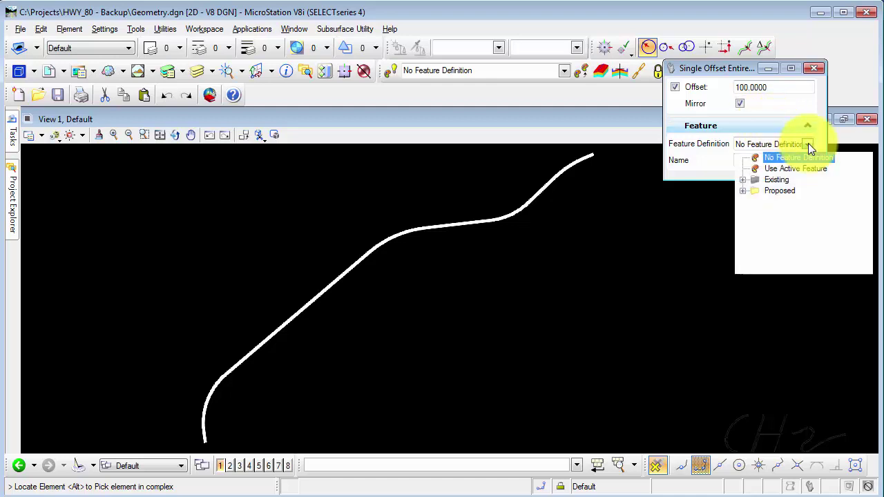
pyautogui.click(743, 190)
pyautogui.click(756, 245)
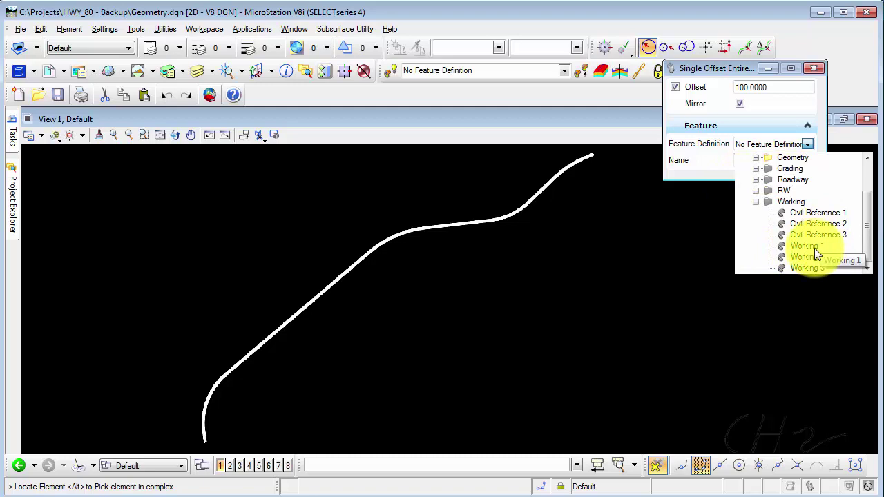
pyautogui.click(811, 248)
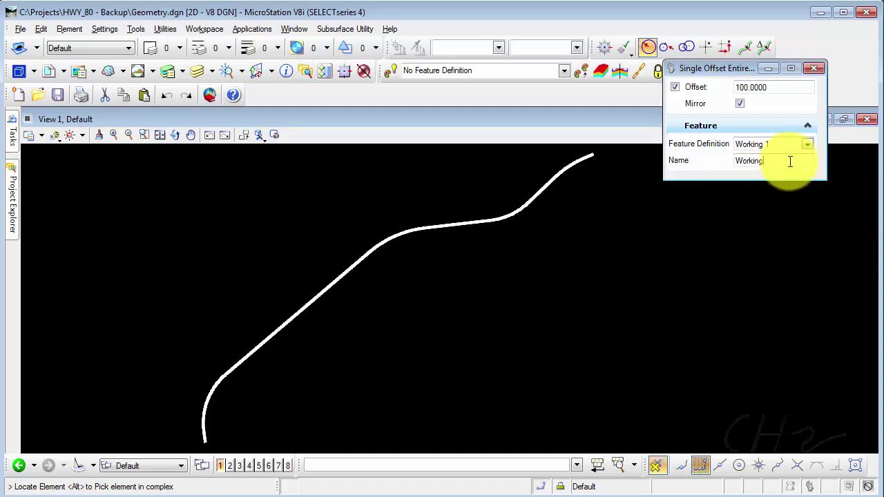
pyautogui.moveTo(790, 161); pyautogui.dragTo(723, 164)
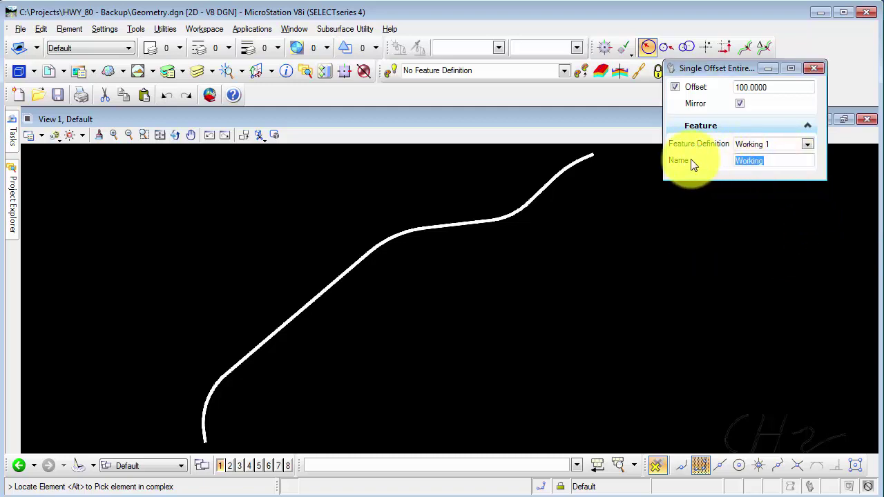
pyautogui.write('Offset')
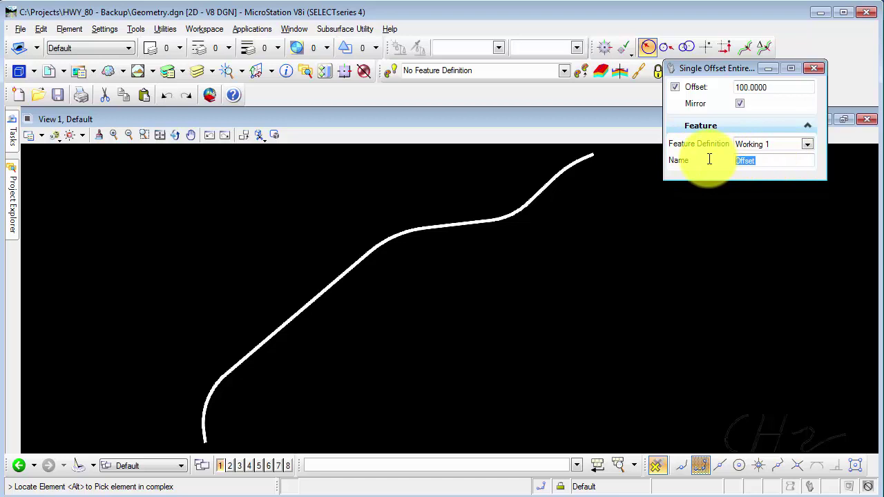
pyautogui.write('Low Offset')
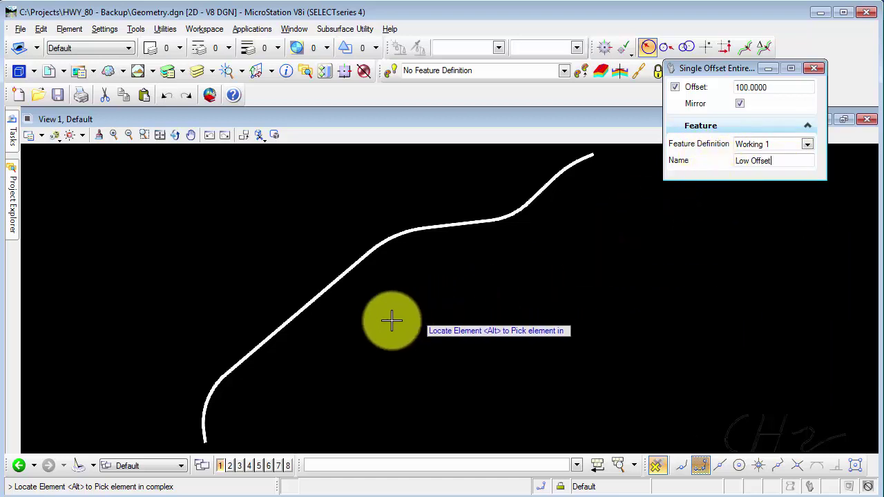
# Offset the picked alignment by -100 on one side only, without mirroring.
pyautogui.click(315, 300)
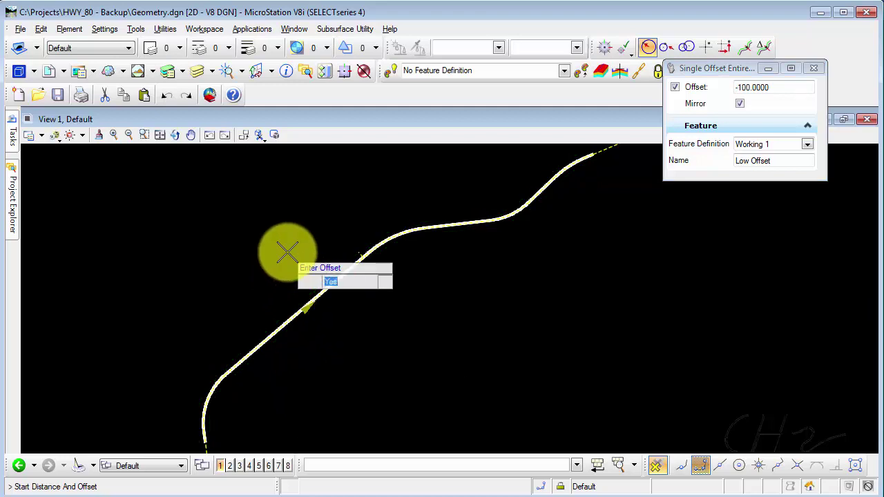
pyautogui.press('Return')
pyautogui.press('Down')
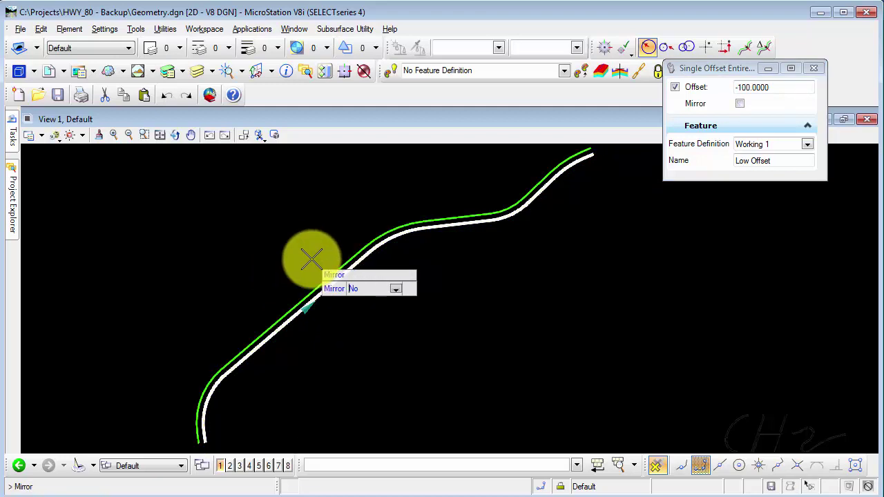
pyautogui.press('Return')
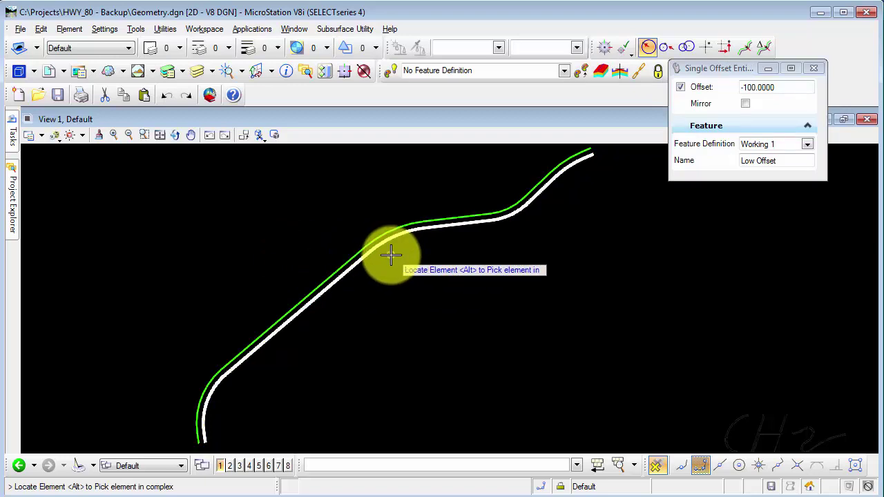
# Name the new offset High Offset and place it opposite the Low Offset from the centerline.
pyautogui.moveTo(757, 161); pyautogui.dragTo(710, 160)
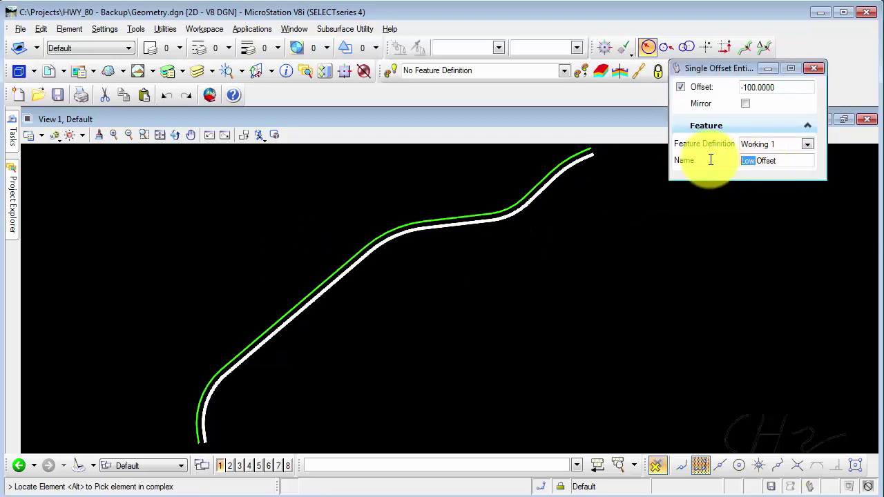
pyautogui.write('High')
pyautogui.click(390, 243)
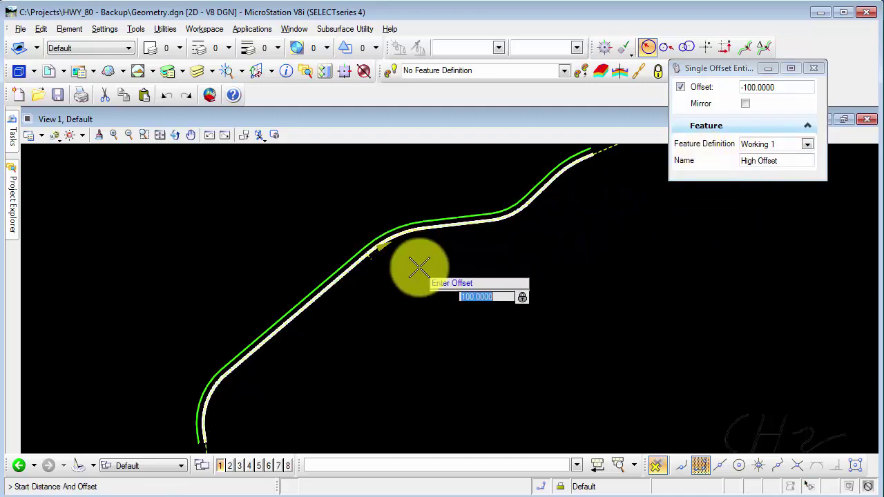
pyautogui.click(431, 310)
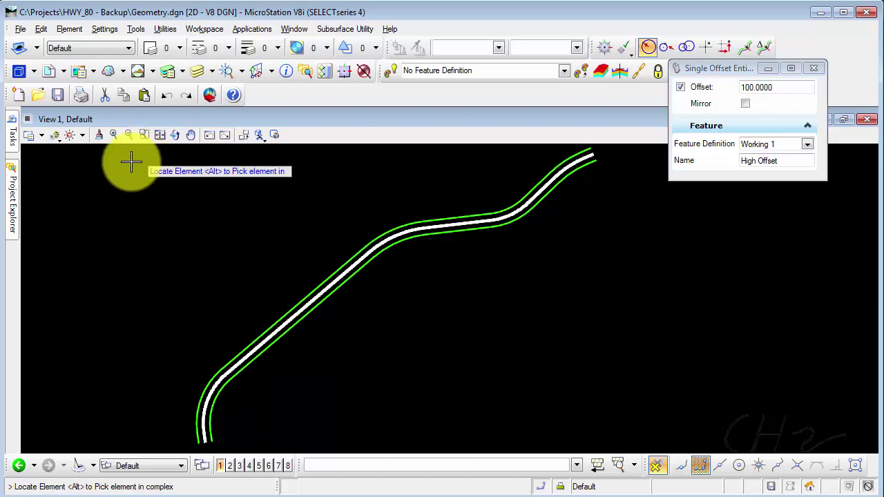
# Create a constant-elevation profile named Low at elevation 81 on the Low Offset.
pyautogui.moveTo(19, 147)
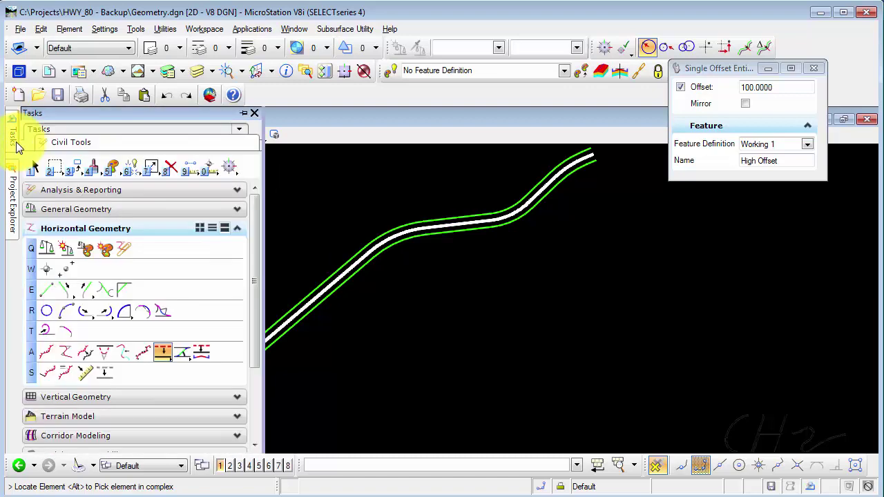
pyautogui.click(58, 225)
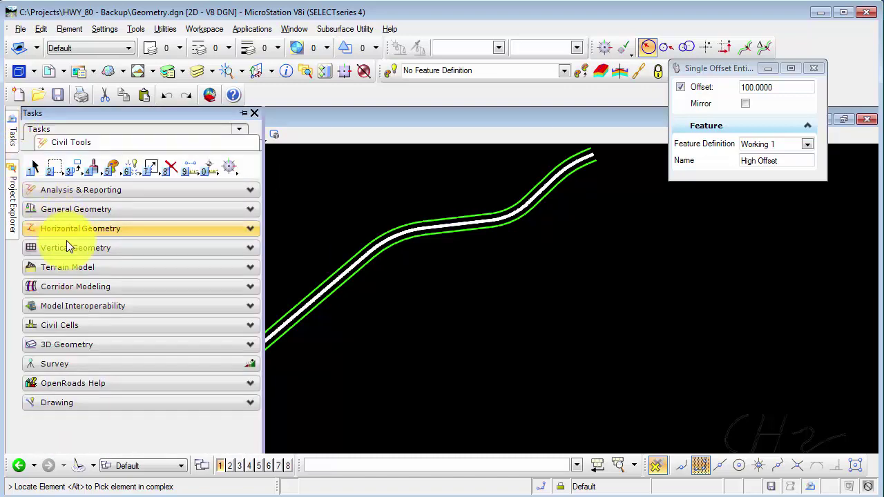
pyautogui.click(68, 247)
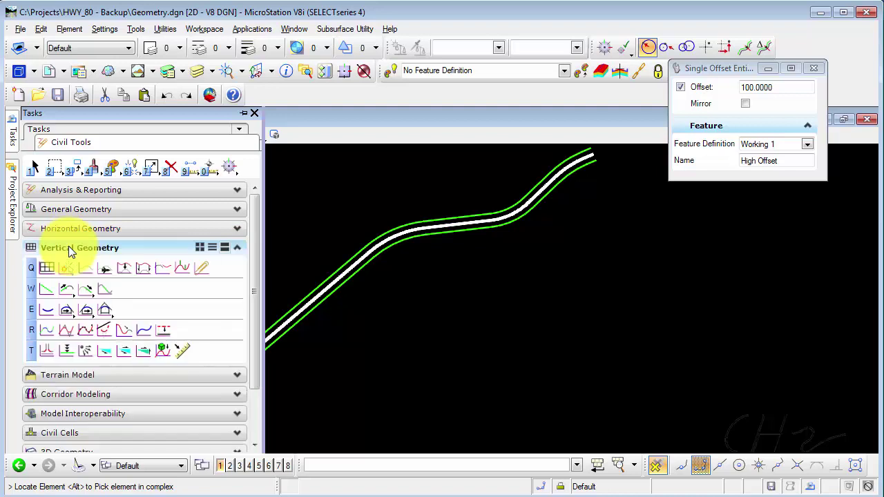
pyautogui.click(68, 348)
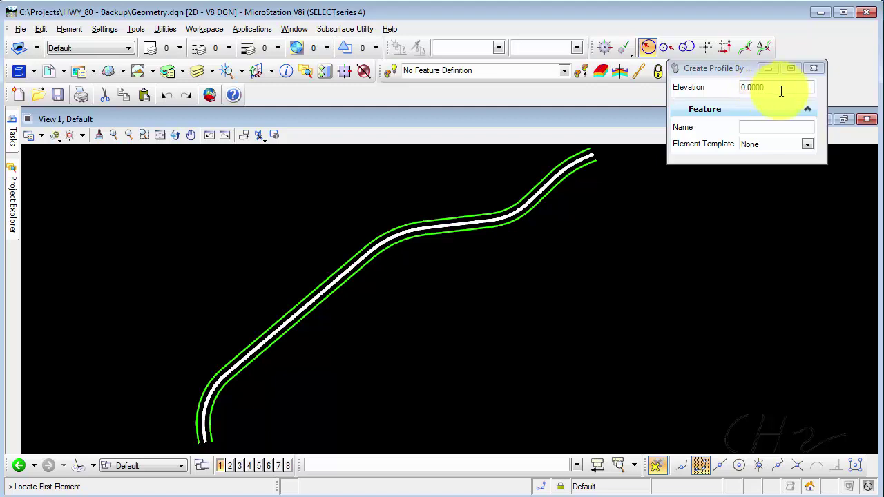
pyautogui.click(781, 87)
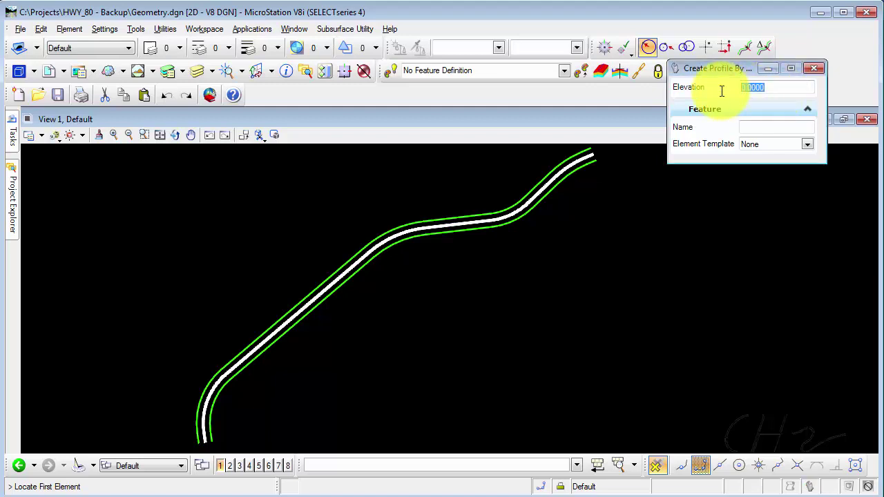
pyautogui.write('81')
pyautogui.press('Tab')
pyautogui.write('Low')
pyautogui.press('Tab')
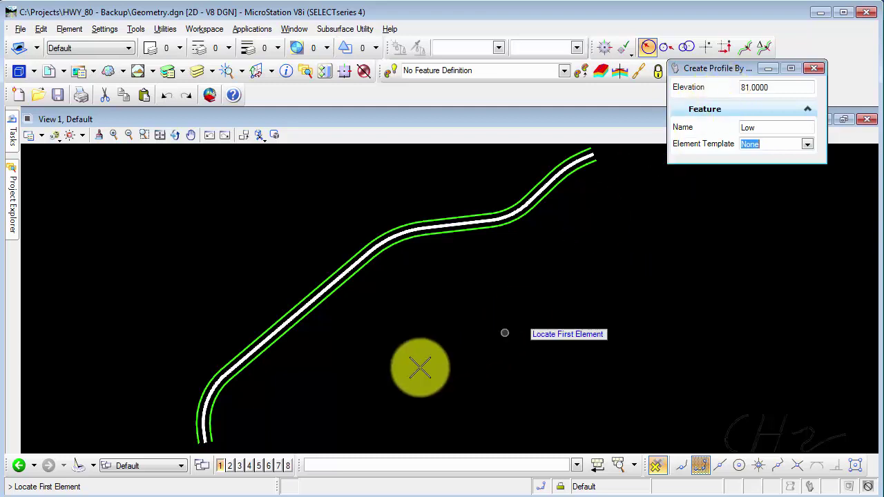
pyautogui.click(309, 293)
pyautogui.rightClick(303, 221)
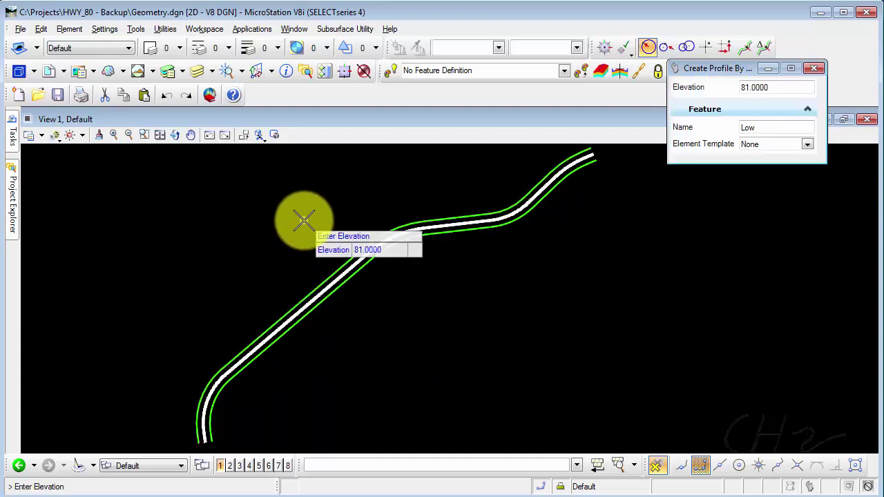
pyautogui.click(304, 221)
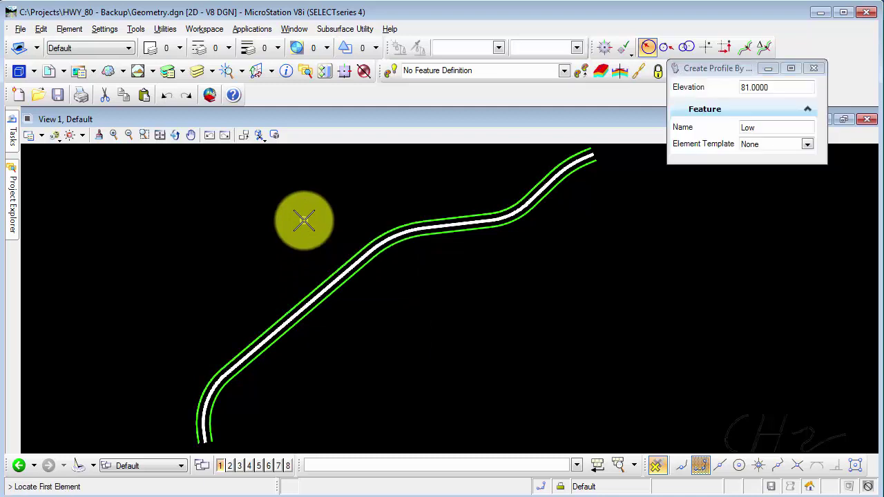
# Create a constant-elevation profile named High at elevation 139 on the High Offset.
pyautogui.moveTo(774, 87); pyautogui.dragTo(721, 88)
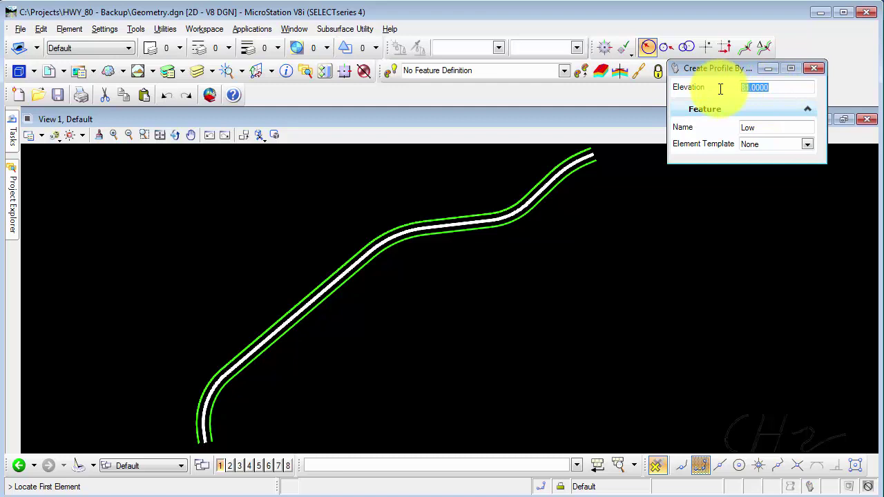
pyautogui.write('139')
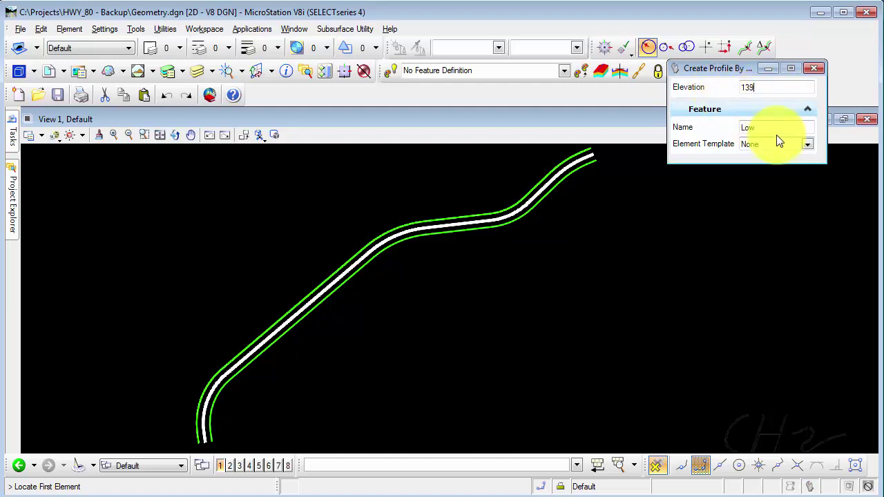
pyautogui.moveTo(774, 129); pyautogui.dragTo(750, 127)
pyautogui.write('High')
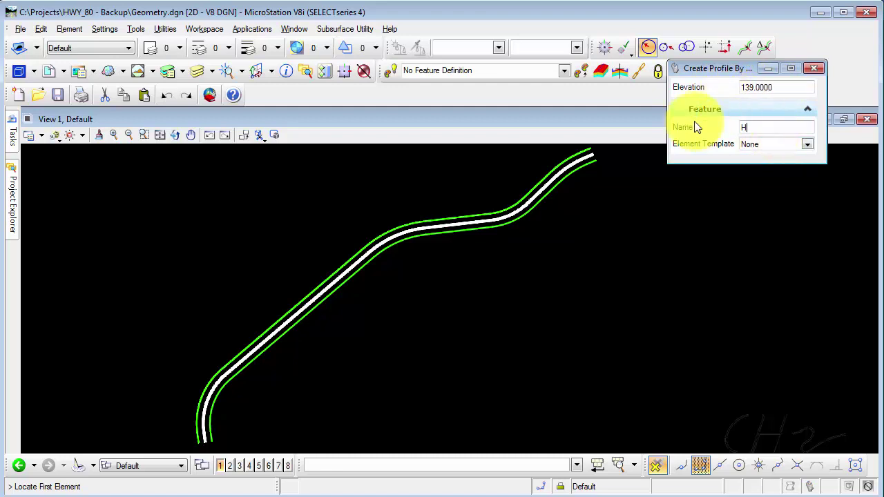
pyautogui.click(351, 276)
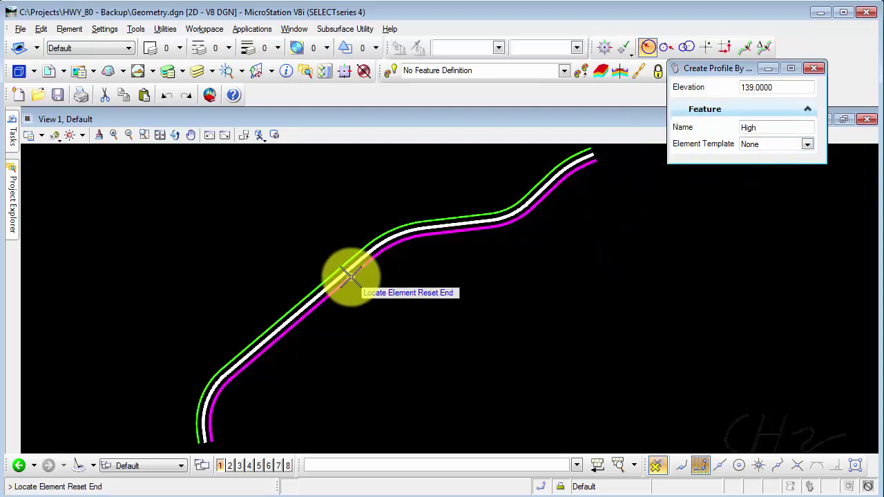
pyautogui.click(402, 298)
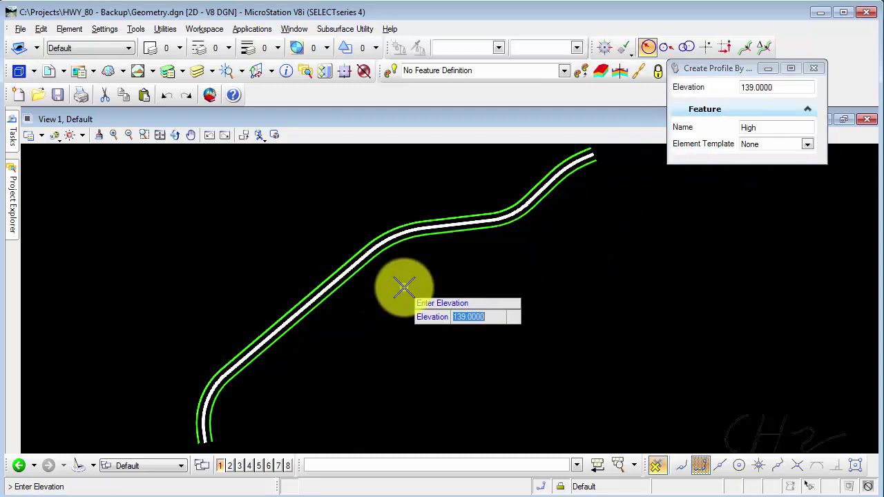
pyautogui.click(404, 288)
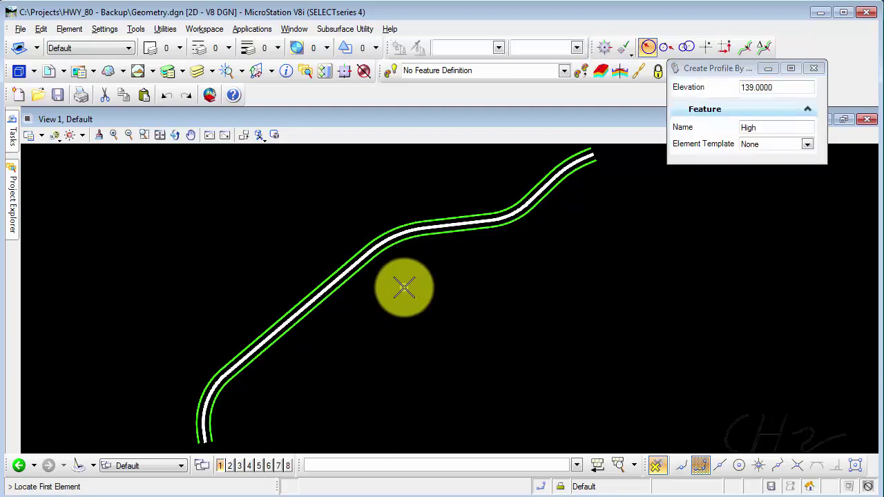
pyautogui.click(404, 289)
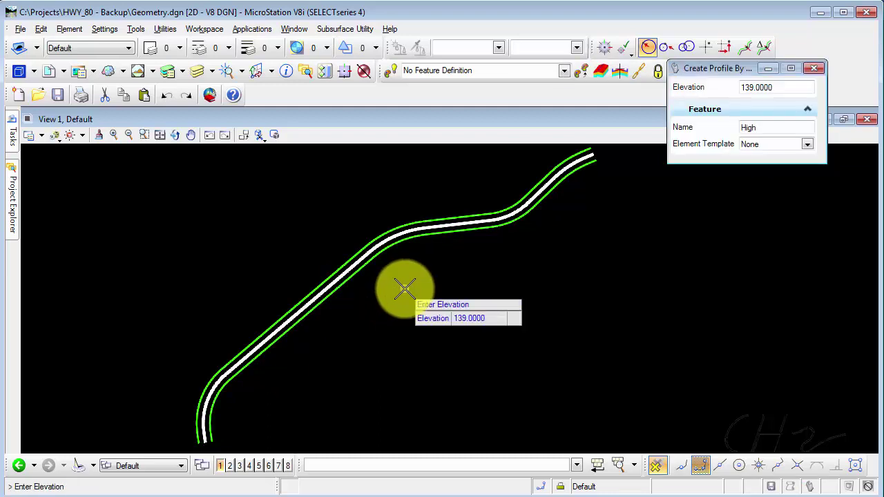
pyautogui.click(383, 254)
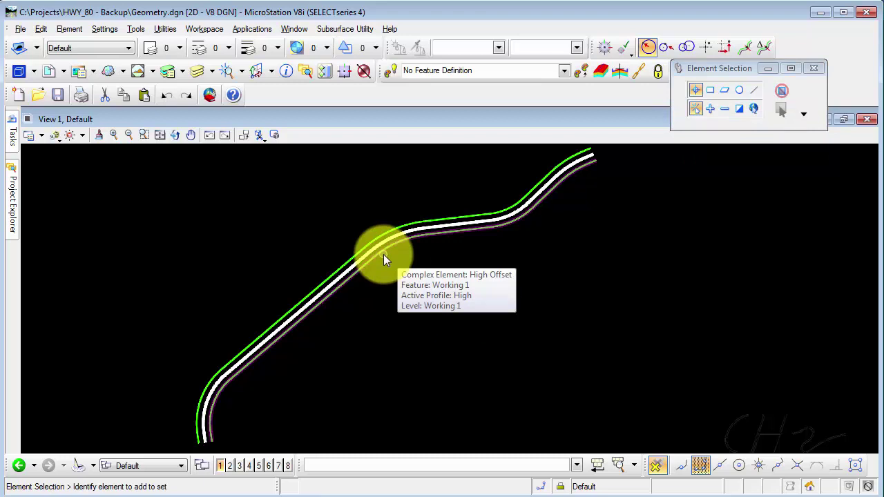
pyautogui.moveTo(366, 243)
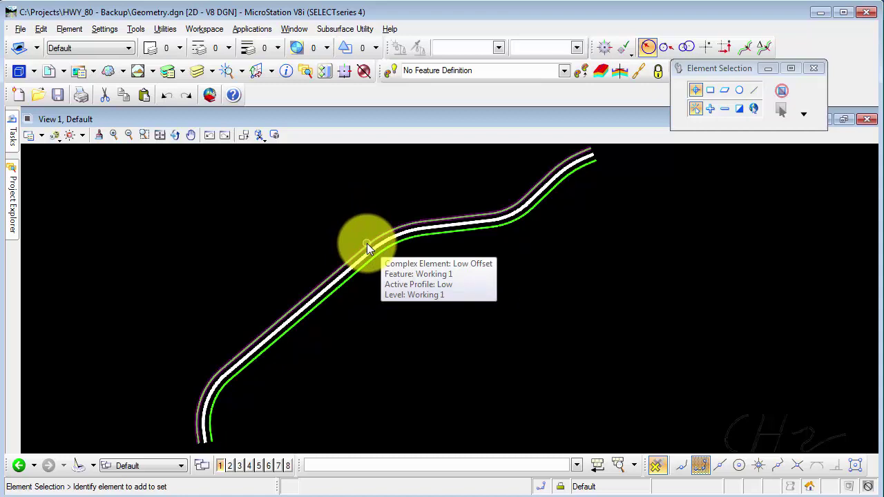
pyautogui.click(367, 243)
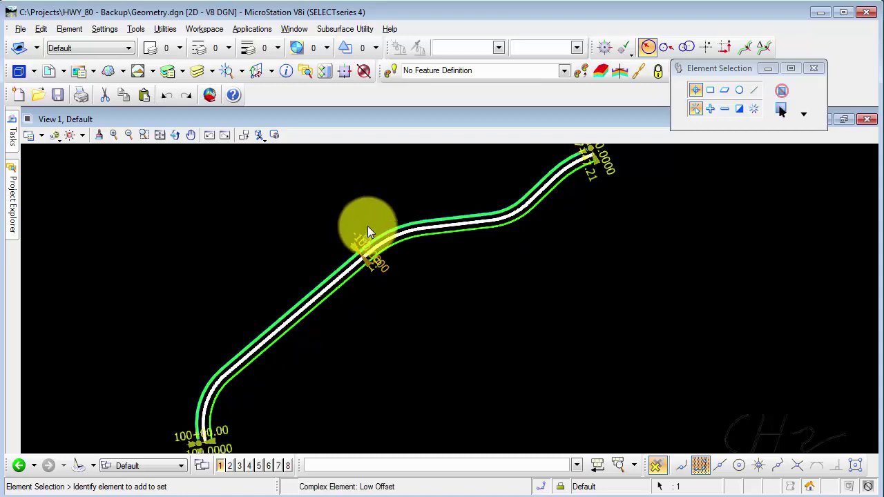
pyautogui.click(287, 71)
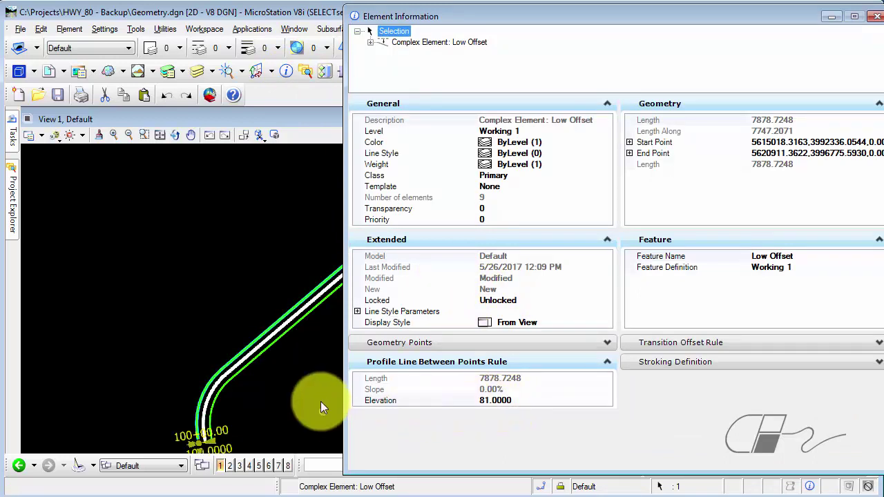
pyautogui.click(275, 343)
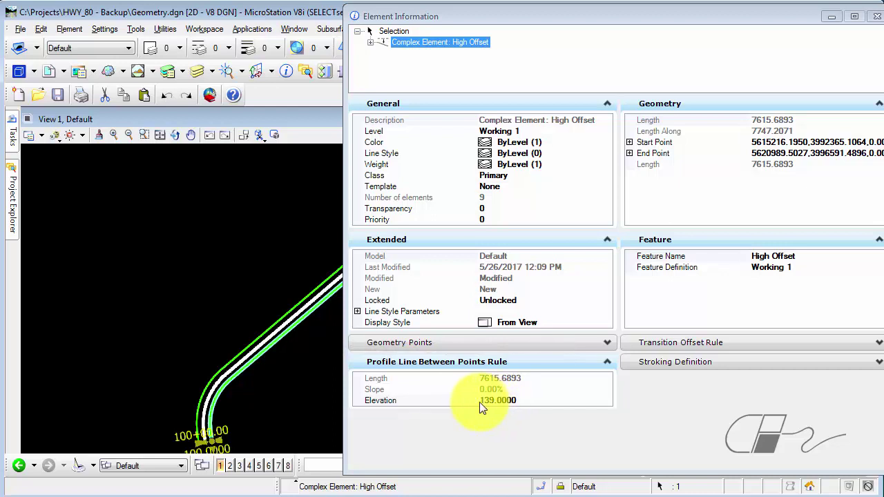
pyautogui.click(875, 17)
pyautogui.click(486, 298)
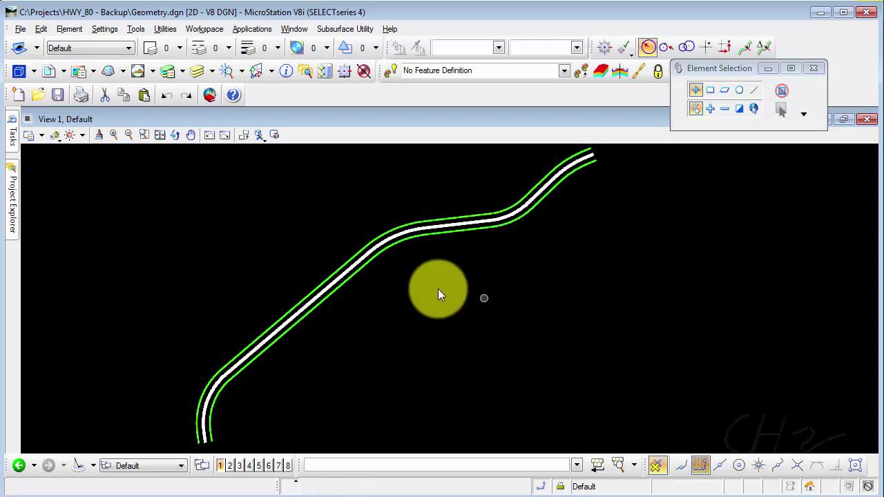
# Switch to the Default model and zoom in on the Low and High Offset lines.
pyautogui.click(25, 32)
pyautogui.click(377, 364)
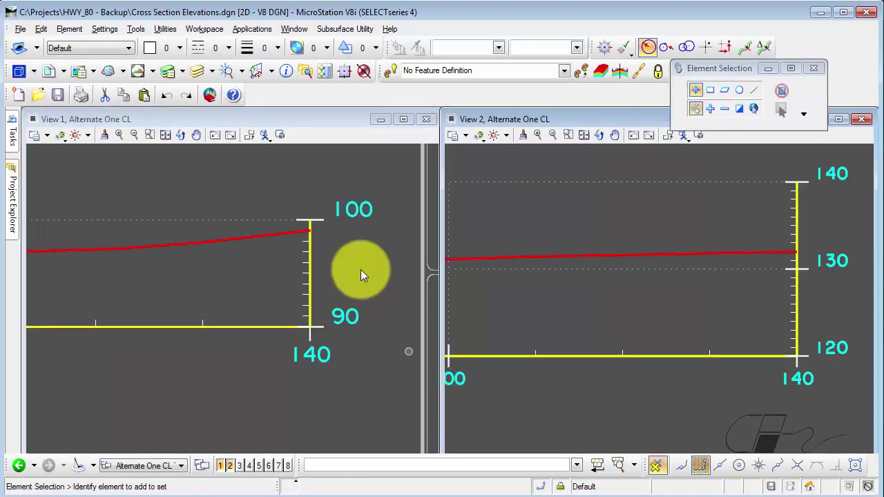
pyautogui.click(18, 70)
pyautogui.doubleClick(106, 126)
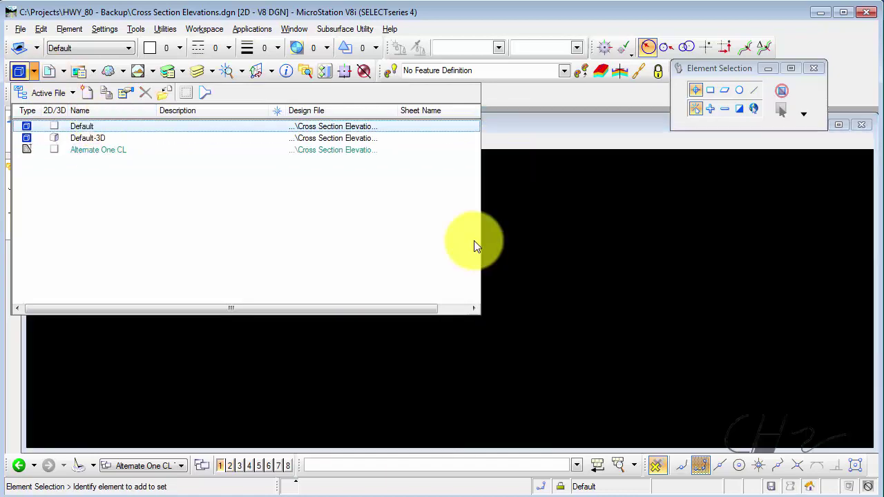
pyautogui.scroll(3, 451, 359)
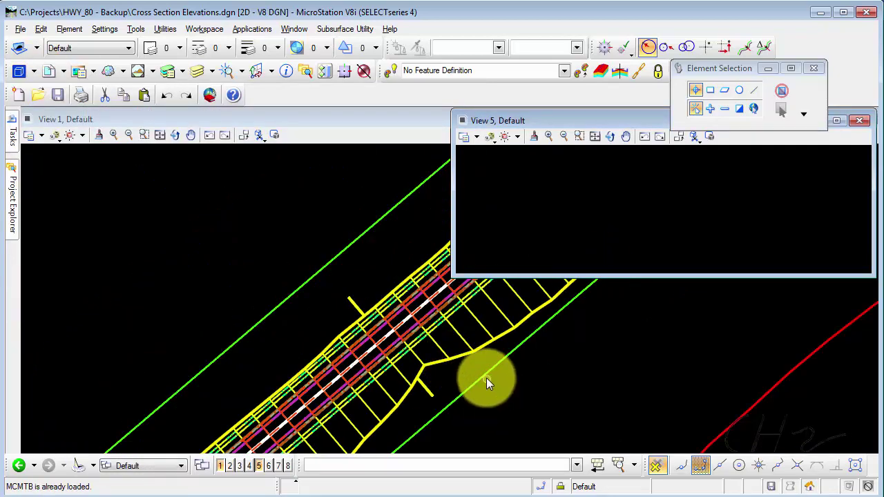
pyautogui.moveTo(486, 378)
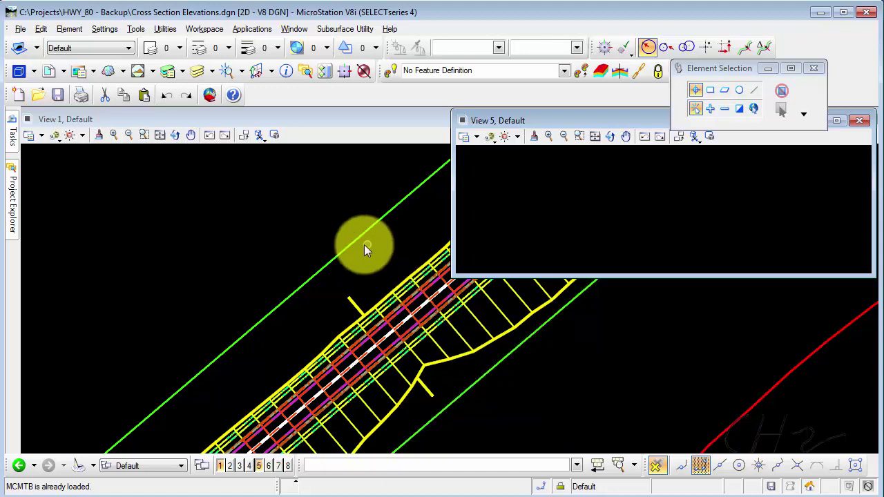
pyautogui.moveTo(352, 243)
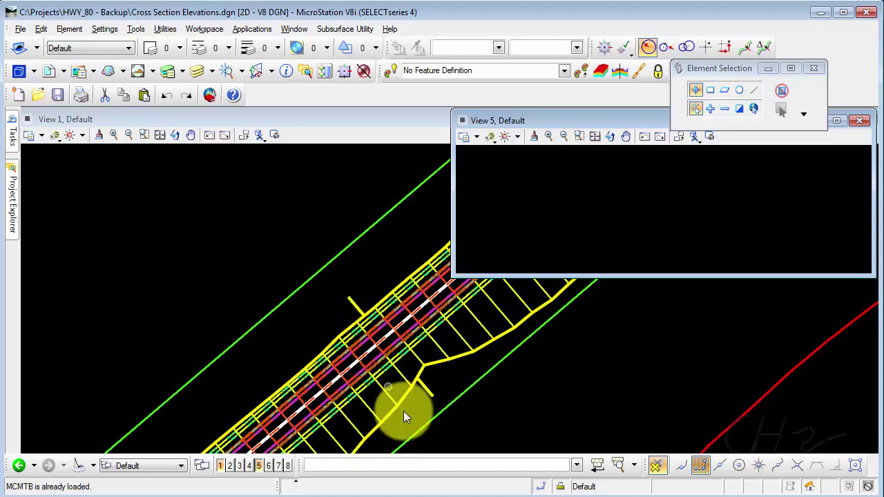
pyautogui.scroll(1, 404, 412)
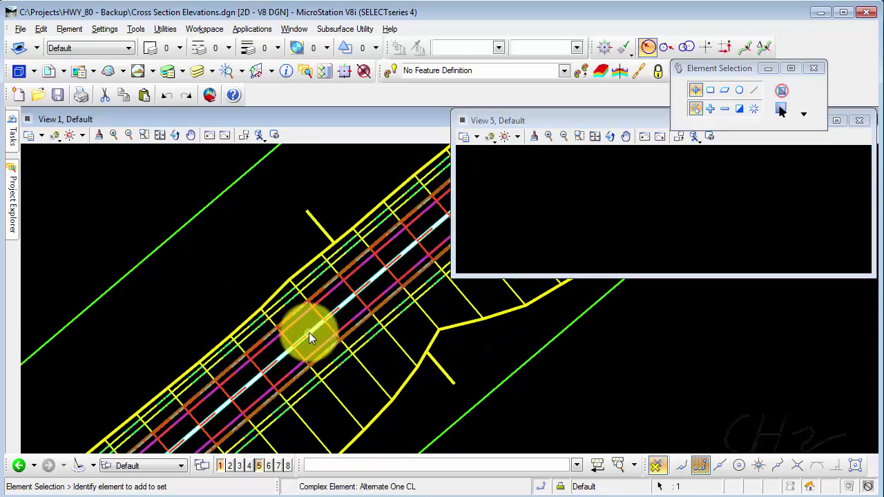
# Start Create Cross Section on the centerline and load the SS4 - Sheets preference.
pyautogui.moveTo(314, 332)
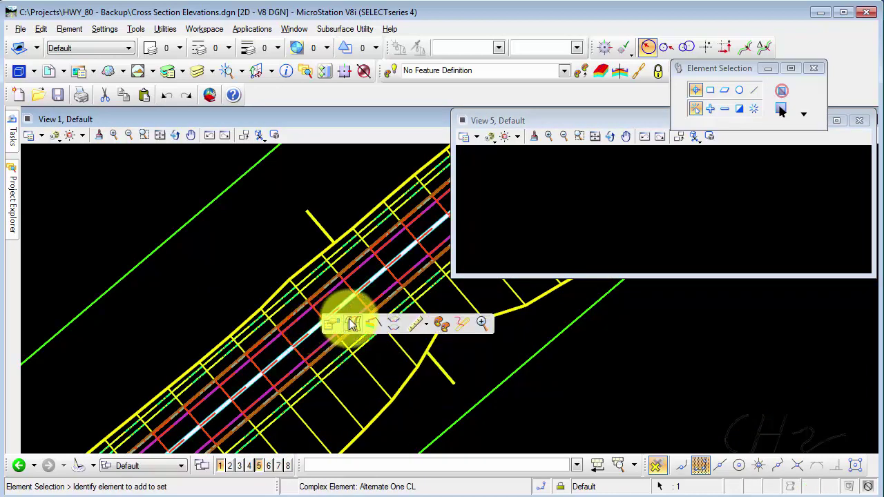
pyautogui.click(392, 324)
pyautogui.moveTo(444, 148); pyautogui.dragTo(434, 95)
pyautogui.click(552, 361)
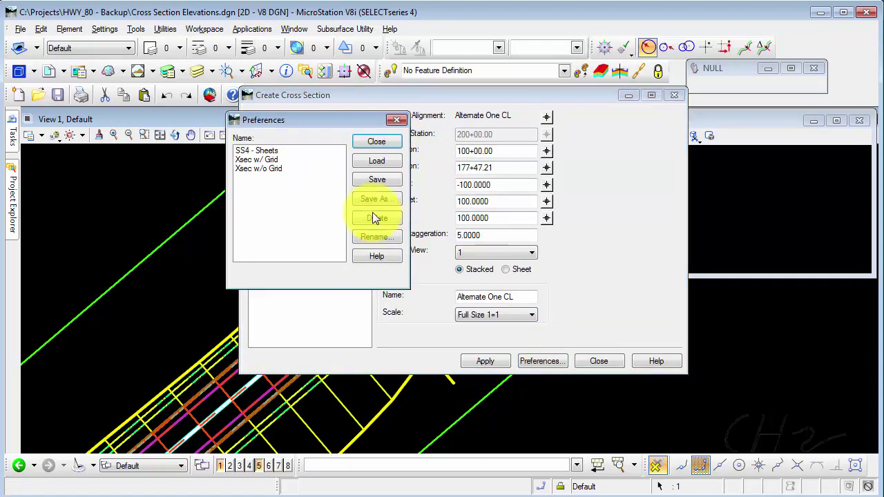
pyautogui.click(273, 150)
pyautogui.click(382, 158)
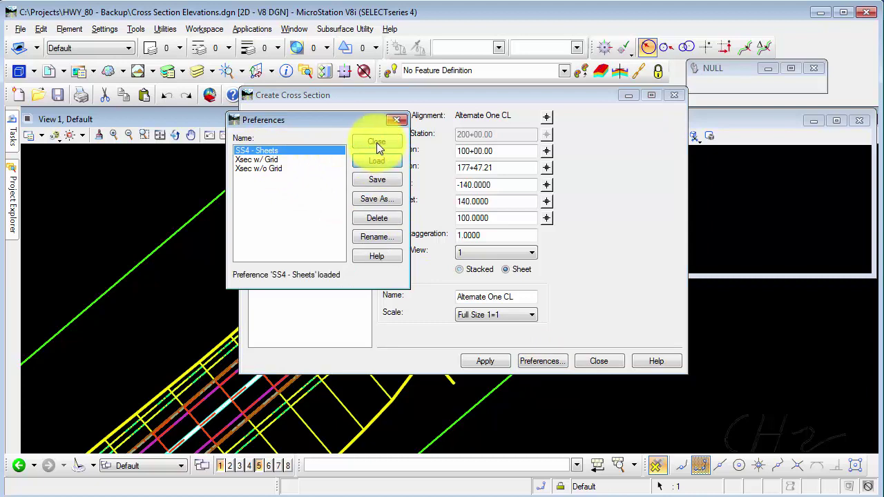
pyautogui.click(376, 141)
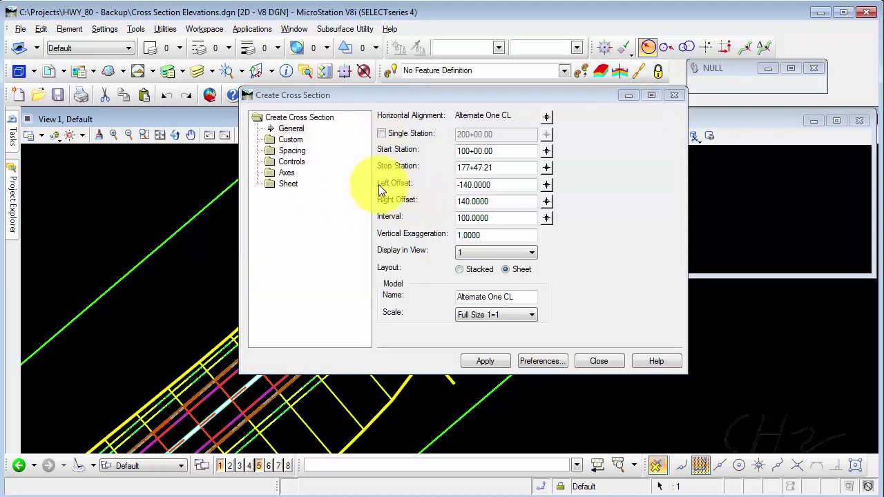
# Turn off Window Clearance, generate the cross sections, and close the dialog.
pyautogui.click(291, 149)
pyautogui.click(388, 256)
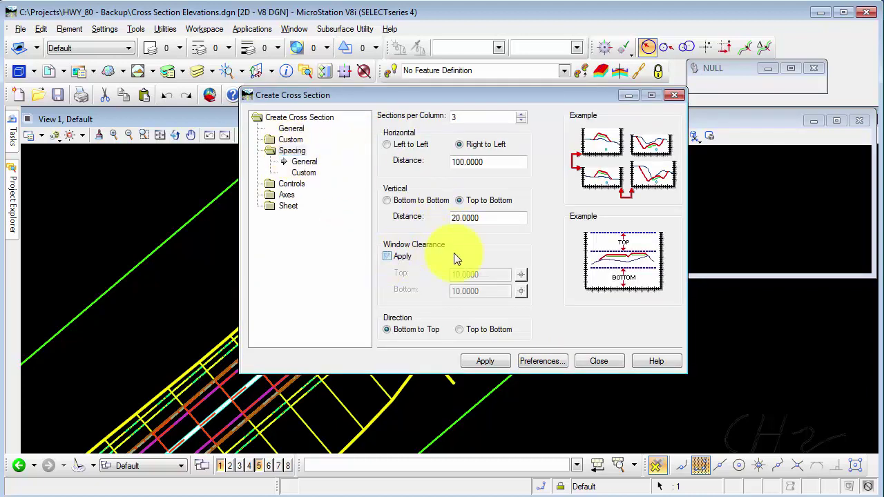
pyautogui.click(483, 361)
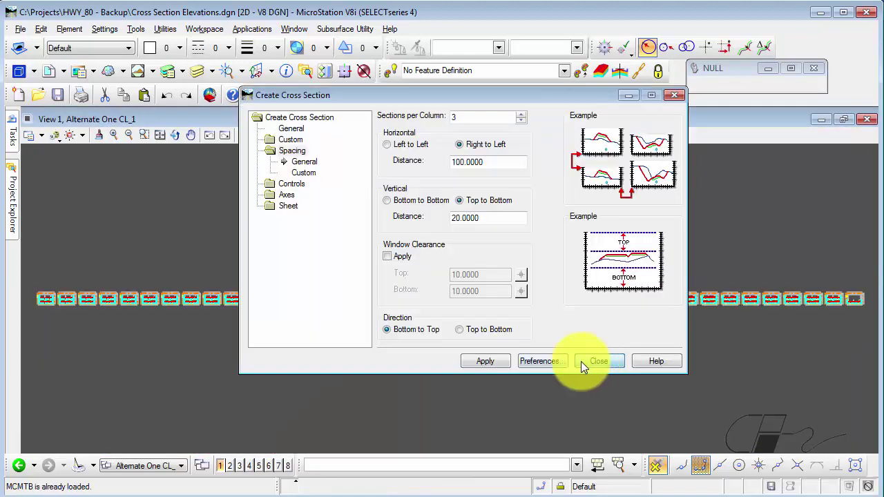
pyautogui.click(584, 362)
# Open the Cross Section Viewer from Corridor Modeling and zoom to the 80–140 elevation labels.
pyautogui.moveTo(13, 137)
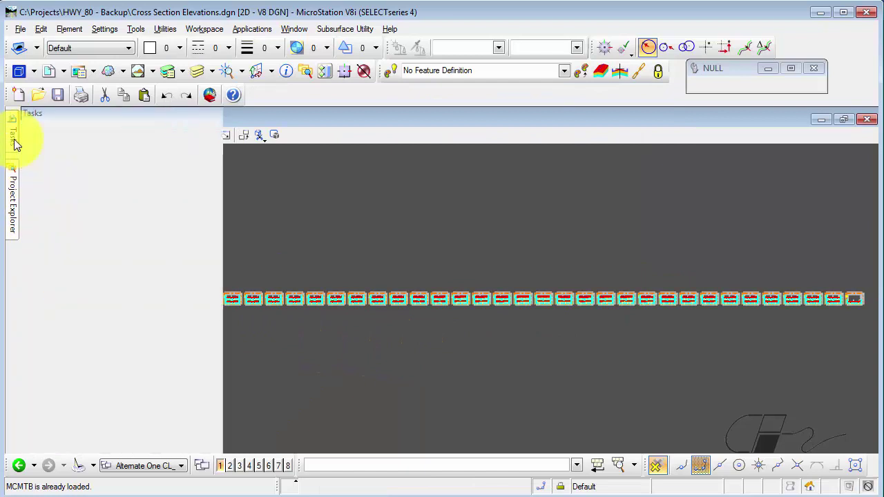
pyautogui.click(115, 398)
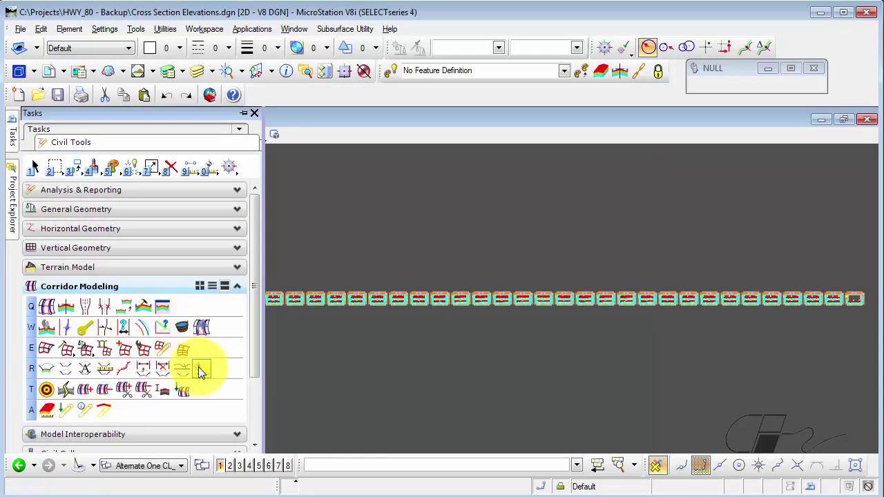
pyautogui.click(199, 367)
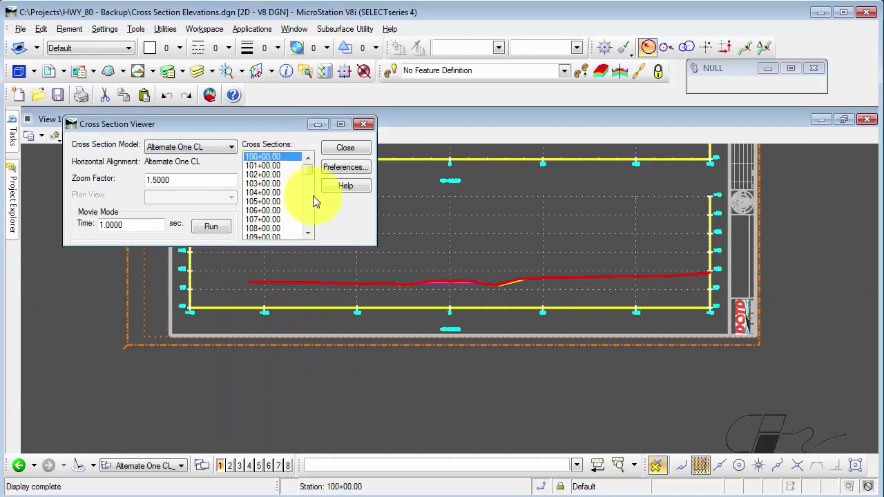
pyautogui.scroll(-2, 628, 297)
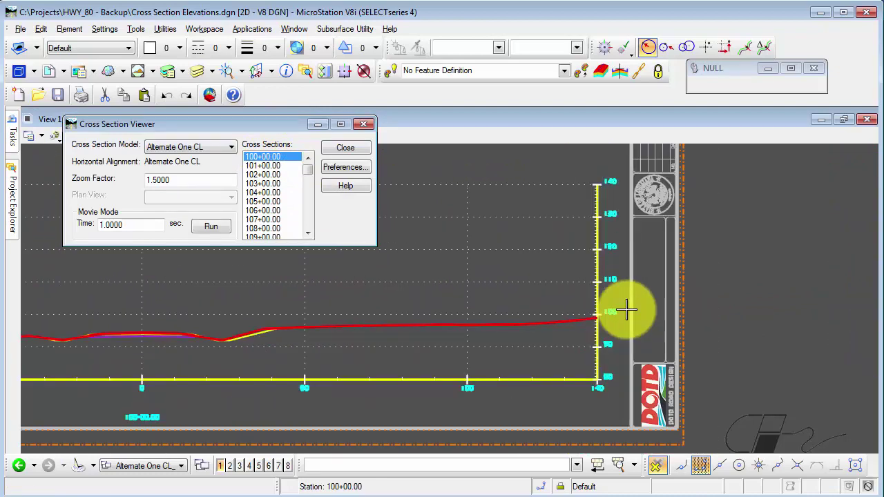
pyautogui.scroll(4, 611, 375)
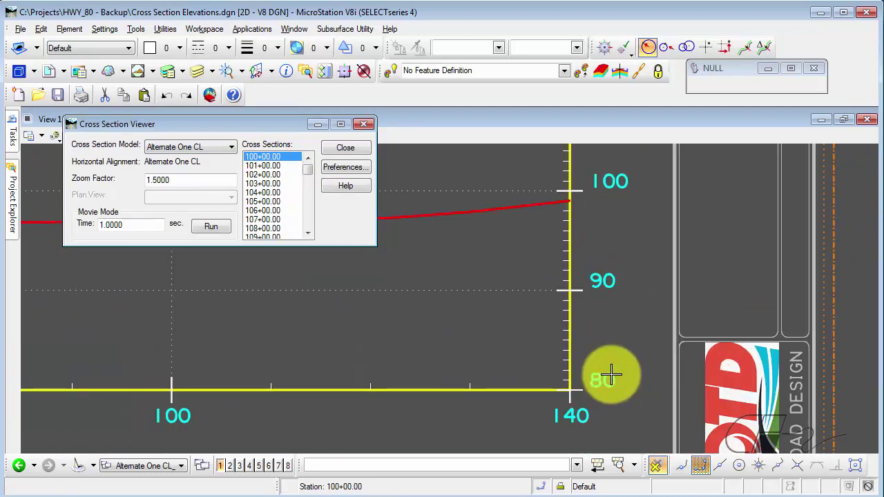
pyautogui.scroll(-1, 615, 338)
pyautogui.scroll(-1, 617, 262)
pyautogui.scroll(-1, 593, 290)
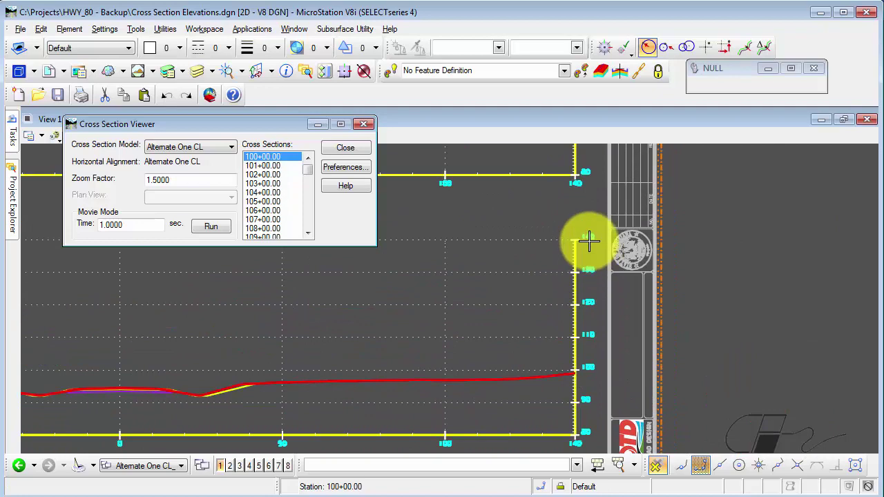
pyautogui.scroll(4, 589, 240)
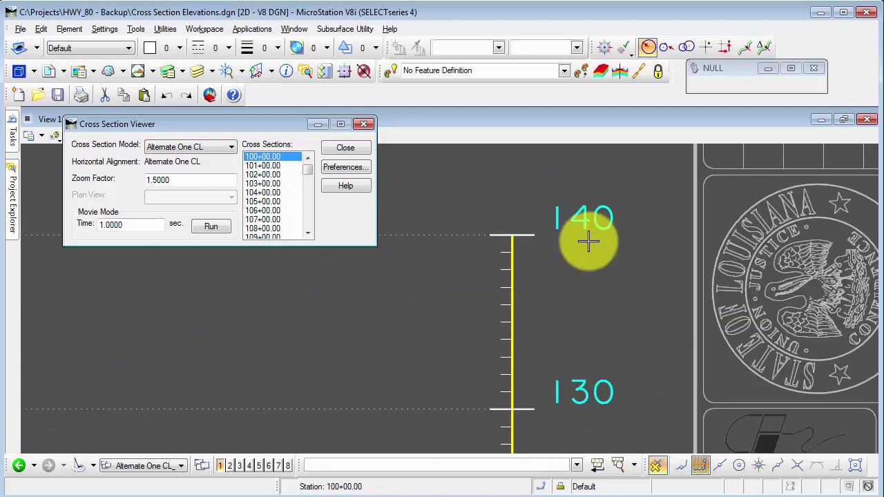
pyautogui.scroll(-4, 586, 241)
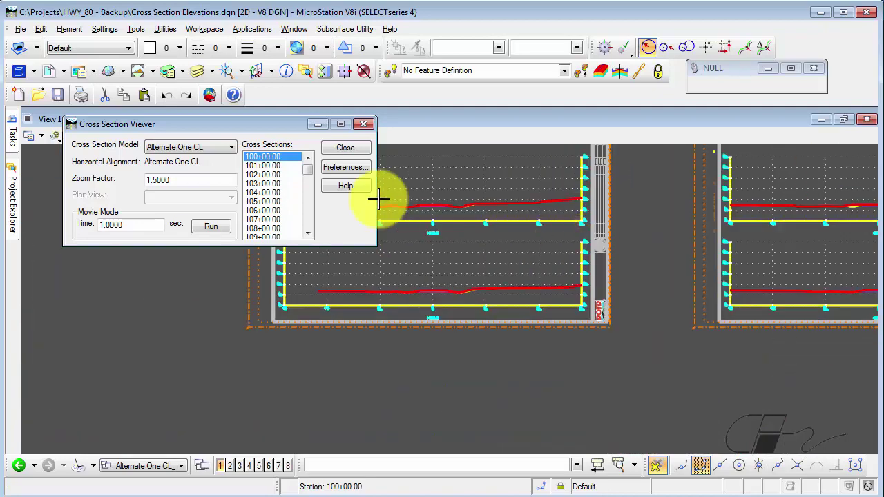
# Display station 156+00.00 and zoom and pan to compare its profiles with the elevation scale.
pyautogui.moveTo(307, 171); pyautogui.dragTo(310, 211)
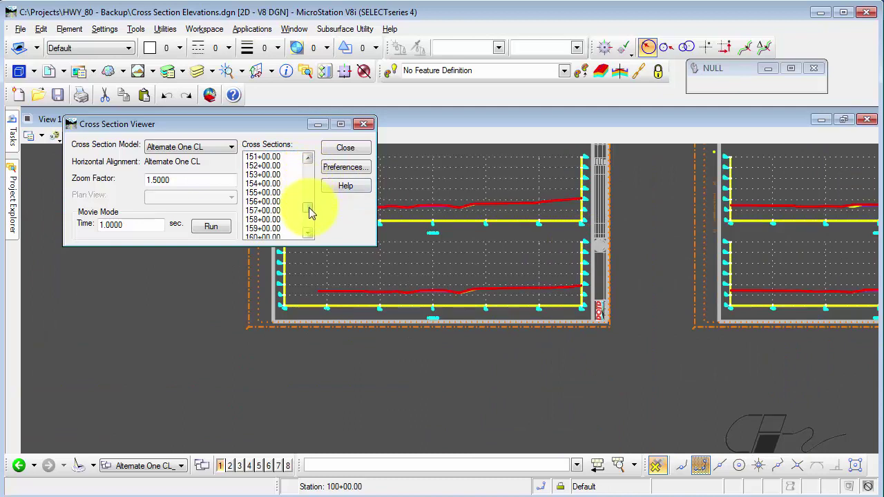
pyautogui.click(272, 194)
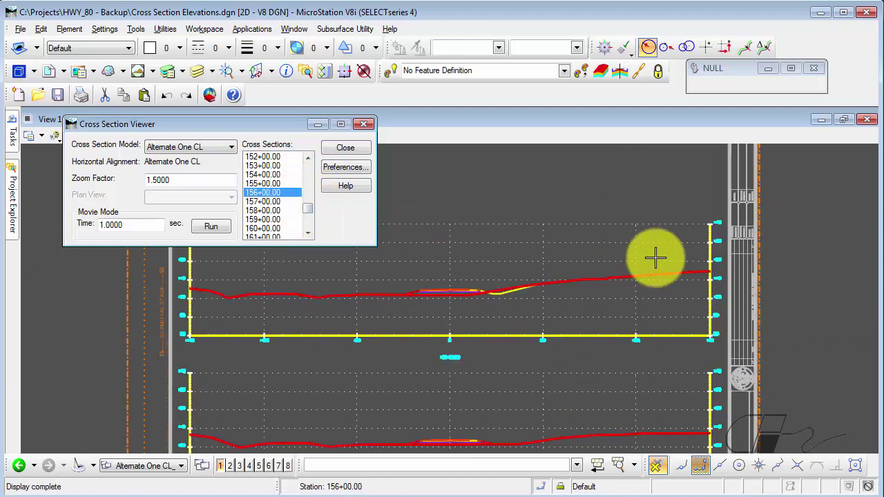
pyautogui.scroll(3, 745, 257)
pyautogui.moveTo(664, 284); pyautogui.dragTo(707, 286)
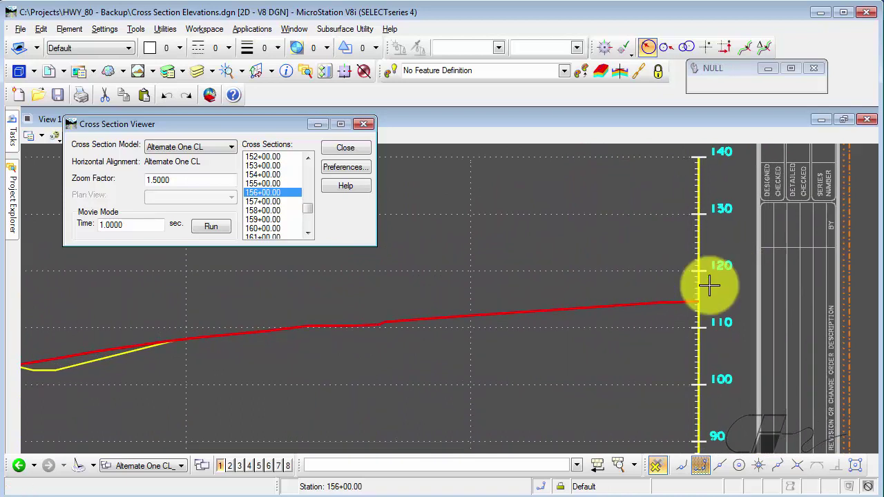
pyautogui.scroll(-2, 670, 298)
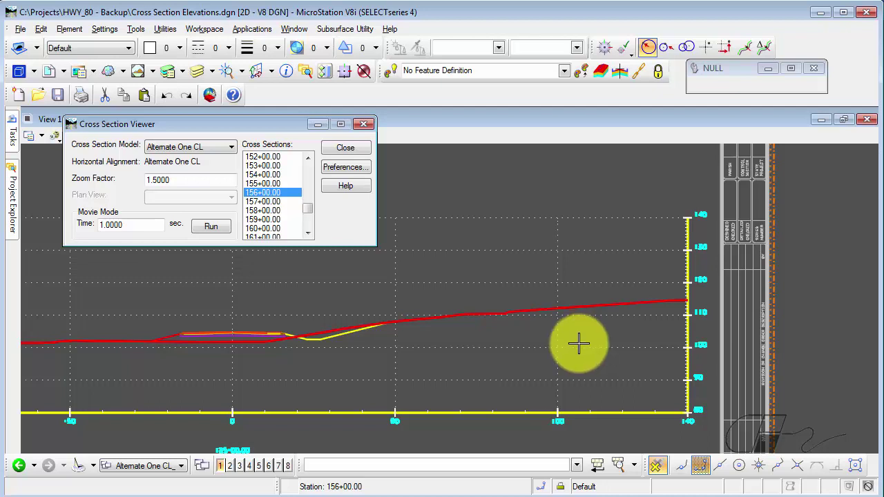
pyautogui.scroll(-2, 579, 343)
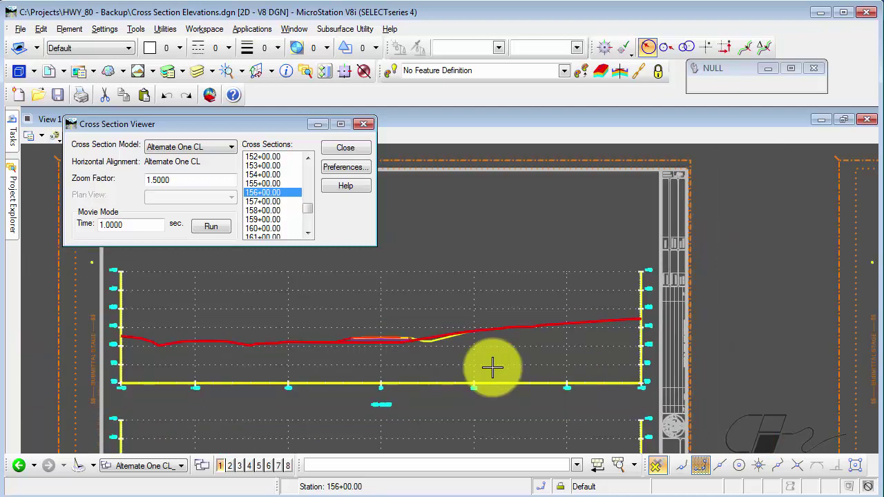